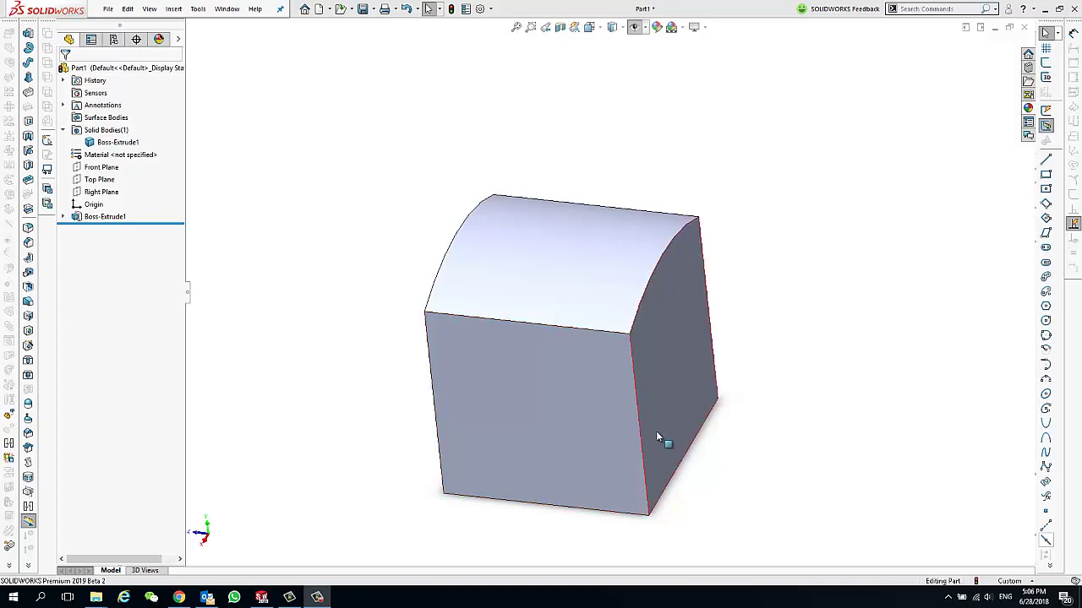
Step: Orbit the box part so its curved top face and left side face the viewer
middle_click_drag(632, 436, 575, 462)
key("Escape")
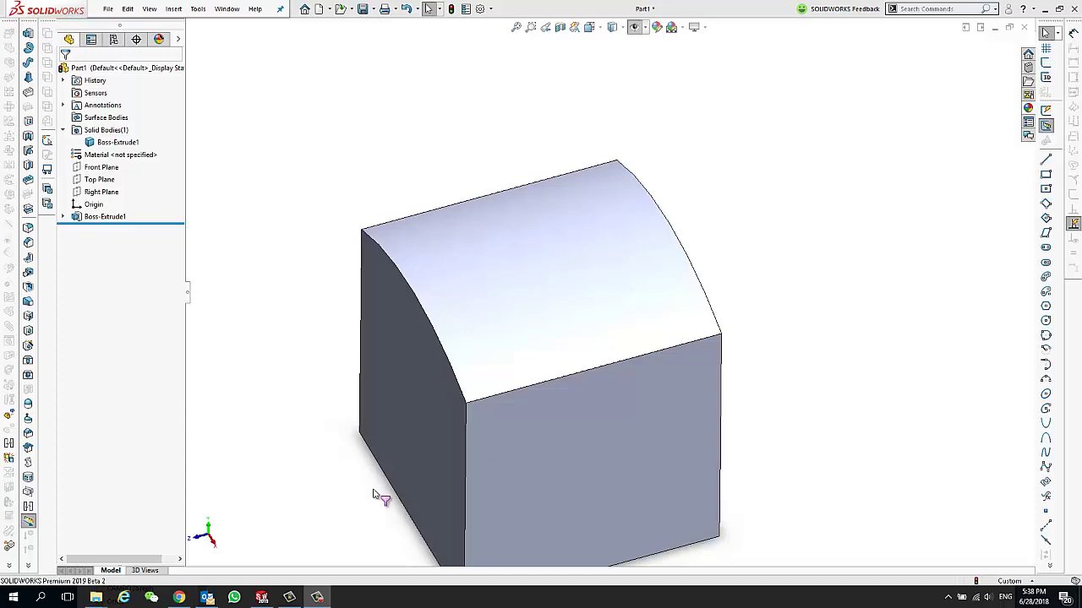
Step: Drag the 512.png hexagon image from the GrayScale Test folder onto the curved top face
mouse_move(95, 597)
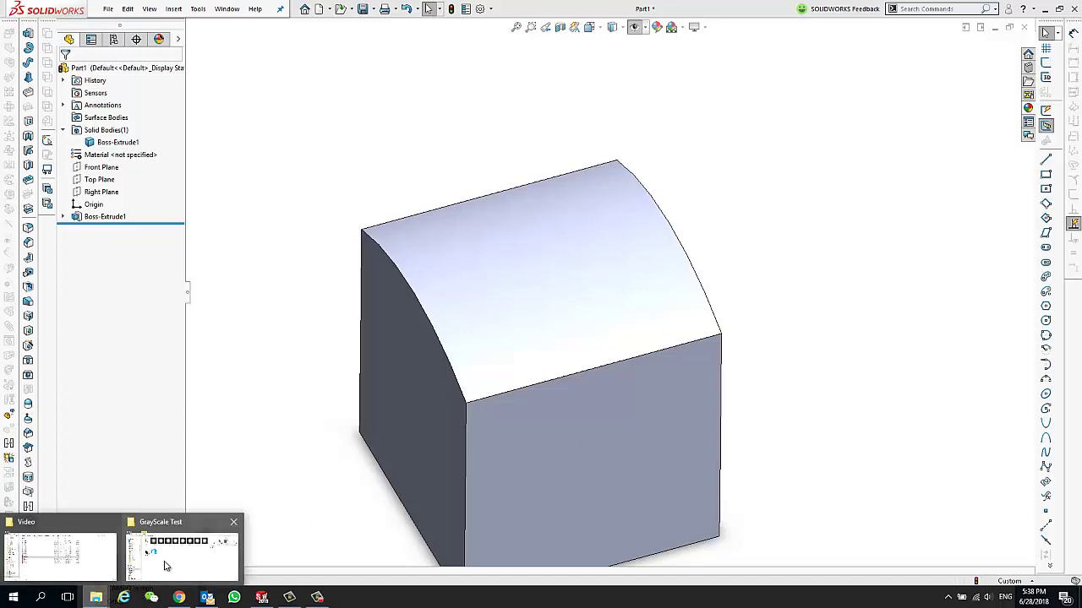
left_click(168, 564)
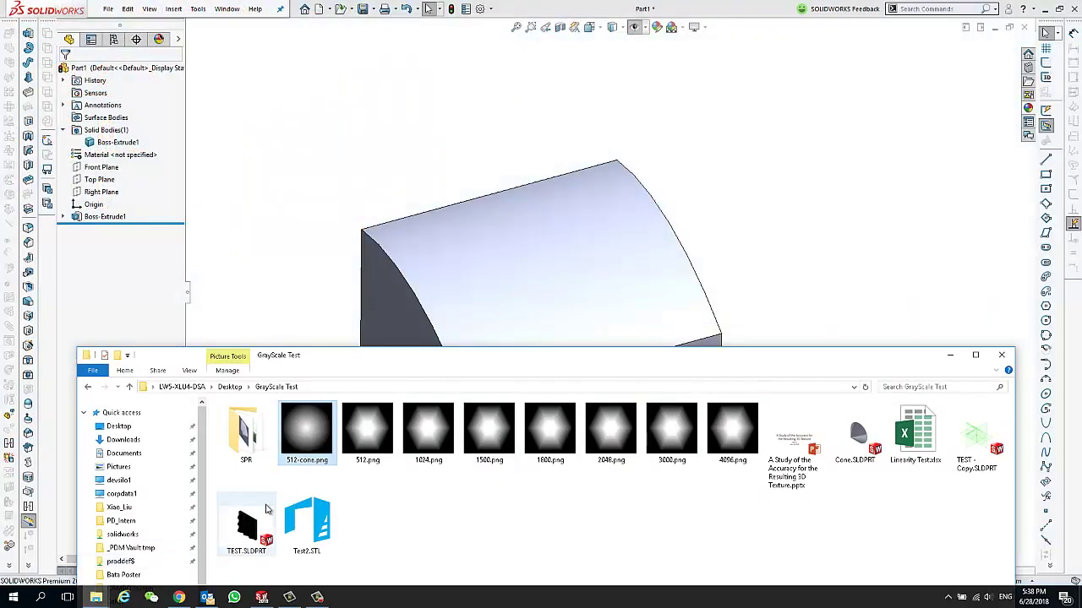
left_click(372, 437)
left_click_drag(372, 437, 534, 306)
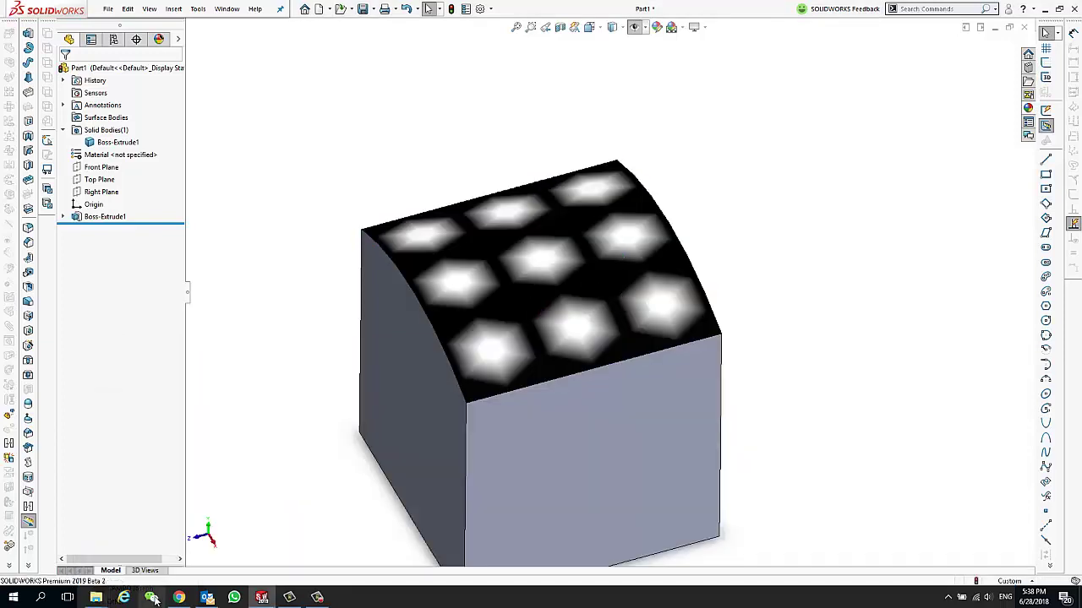
Step: Drag 512-cone.png from the GrayScale Test folder onto the part's side face
mouse_move(96, 597)
left_click(181, 532)
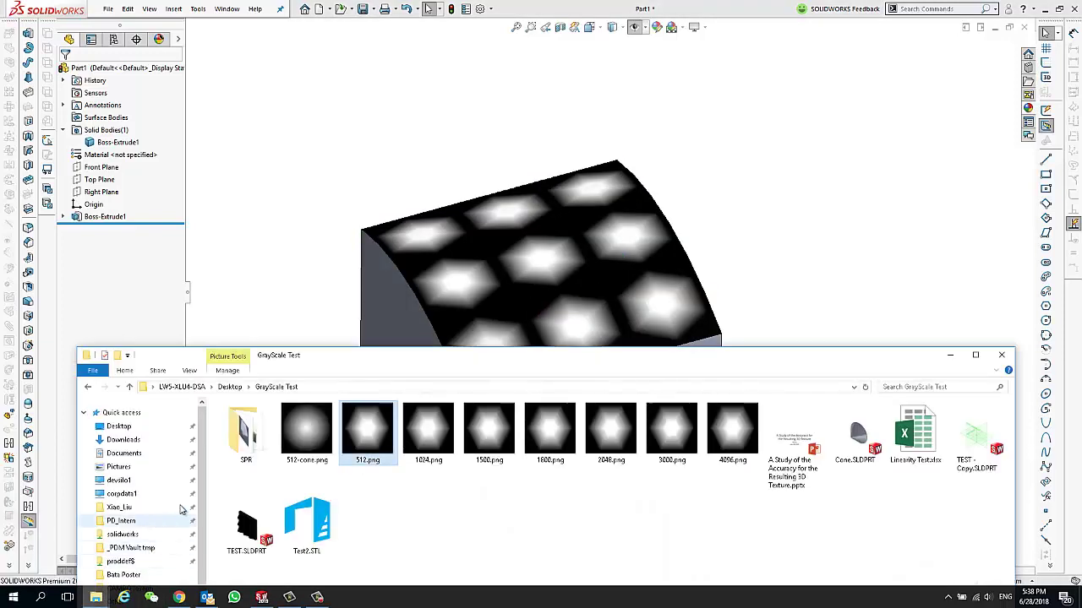
left_click_drag(307, 434, 383, 324)
scroll(698, 376, "up", 3)
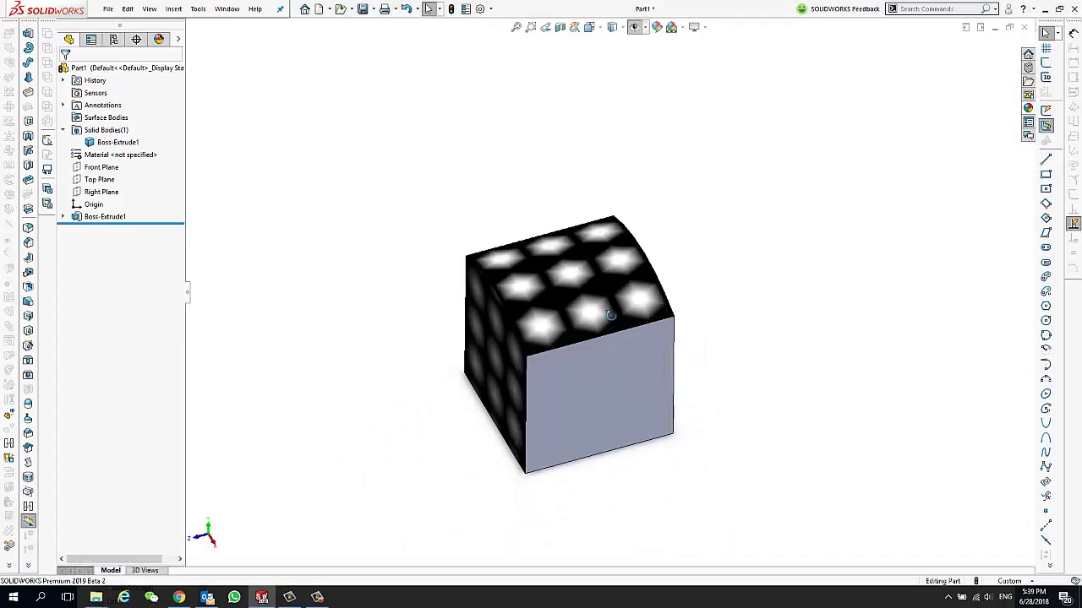
Step: Show the DisplayManager appearances list and open the context menu for 512.png
middle_click_drag(632, 370, 578, 275)
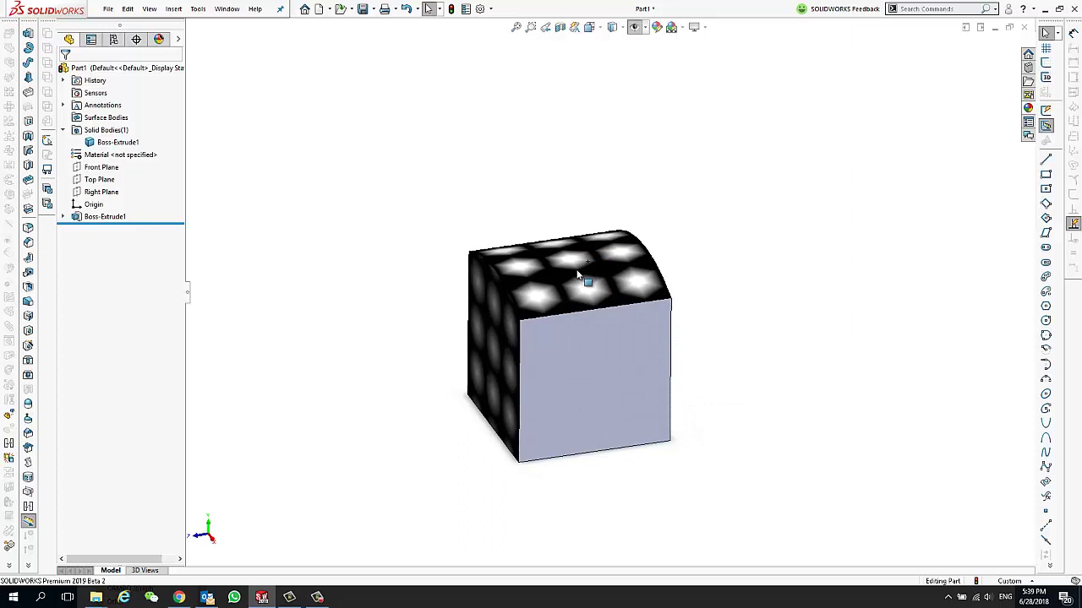
left_click(159, 43)
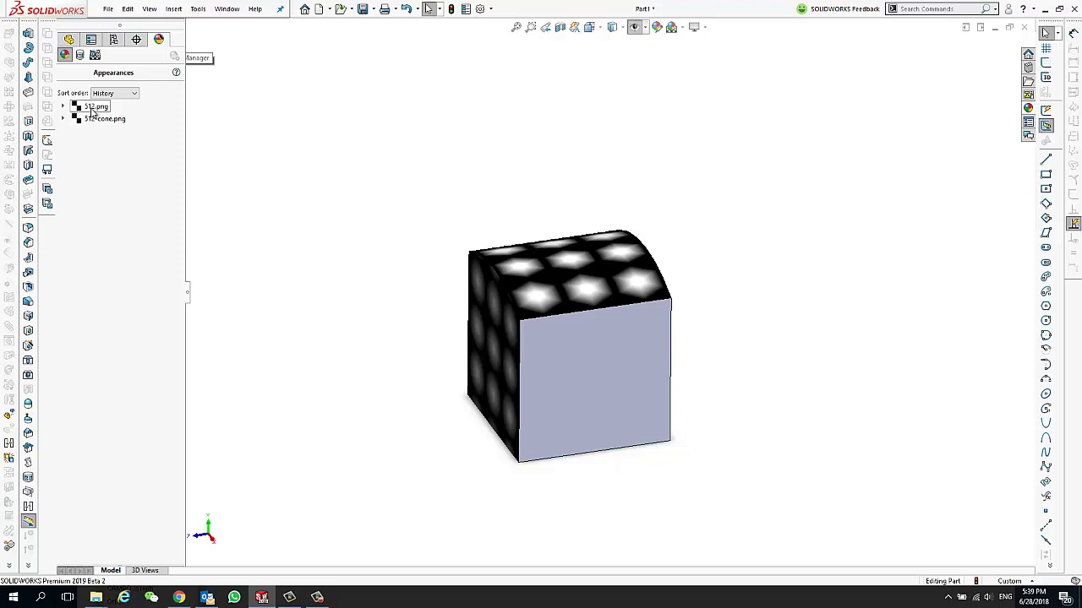
right_click(92, 111)
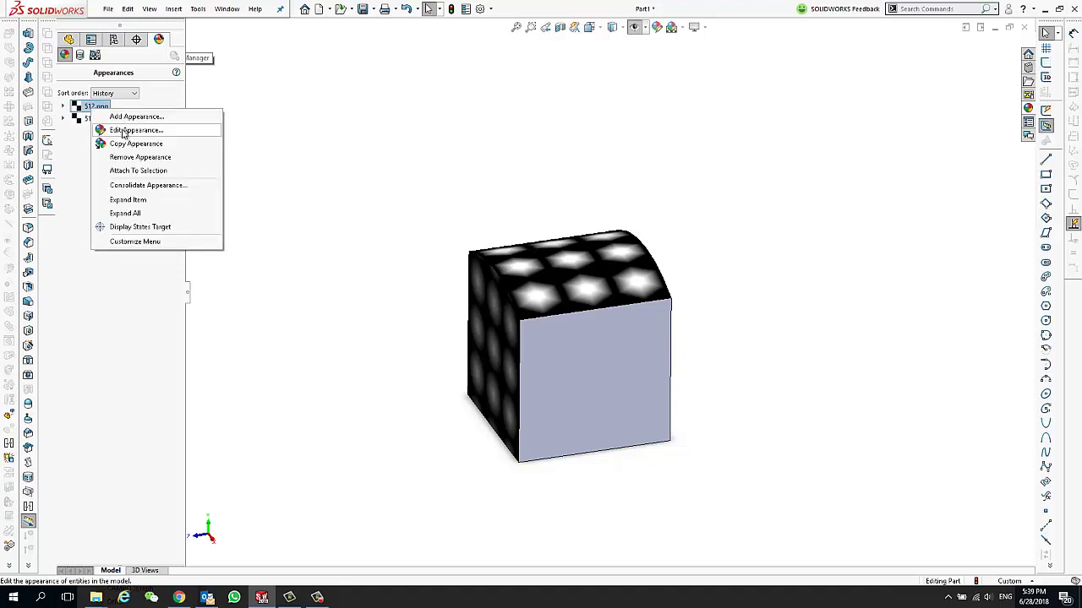
Step: Edit the 512.png appearance mapping with a 10 mm horizontal offset and adjusted texture width
left_click(127, 130)
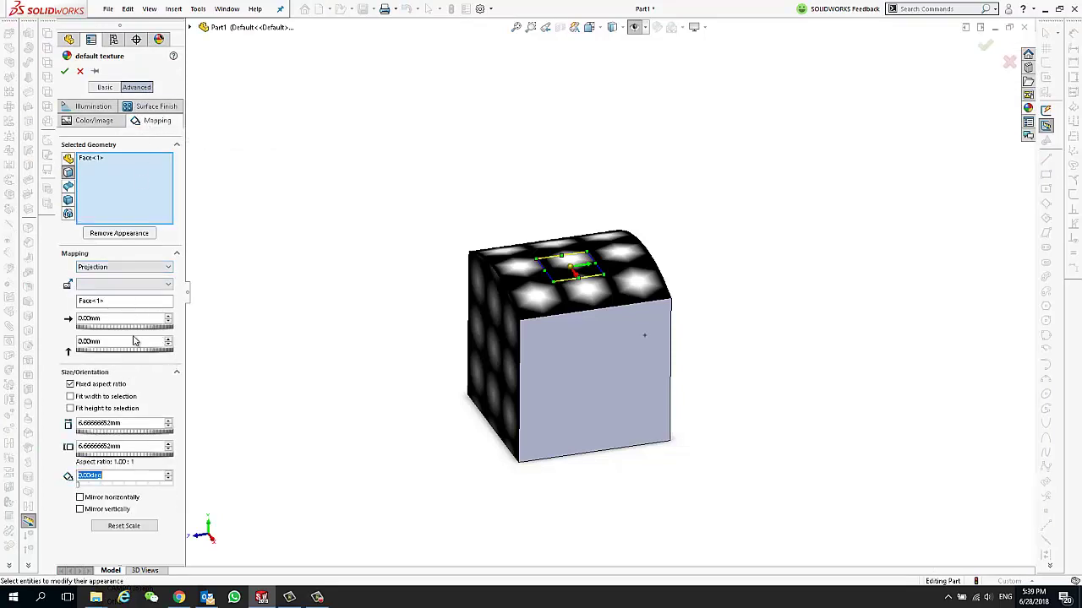
left_click(138, 319)
left_click(169, 317)
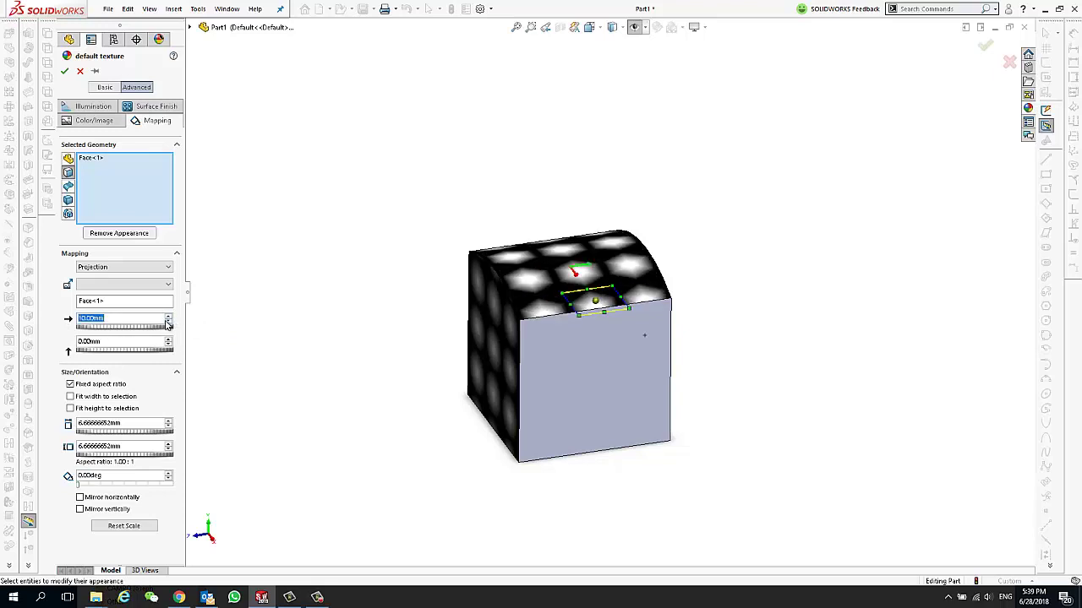
left_click(169, 423)
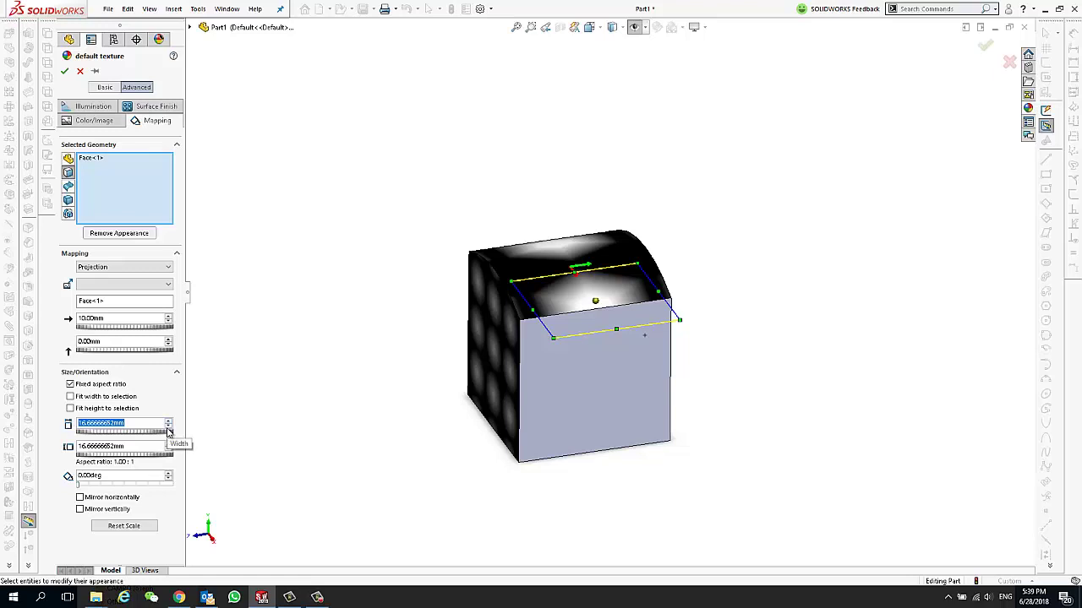
left_click(169, 429)
Step: Reposition the mapping box so four large hexagon spots fit the curved top face
middle_click_drag(537, 334, 592, 331)
left_click_drag(591, 331, 520, 293)
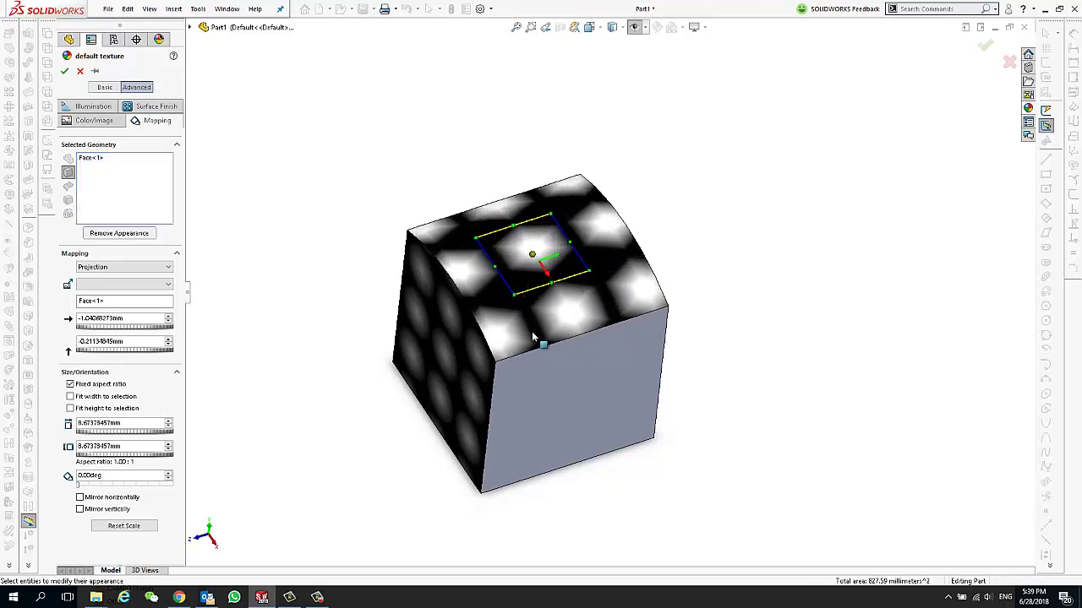
middle_click_drag(532, 331, 670, 501)
scroll(526, 300, "down", 3)
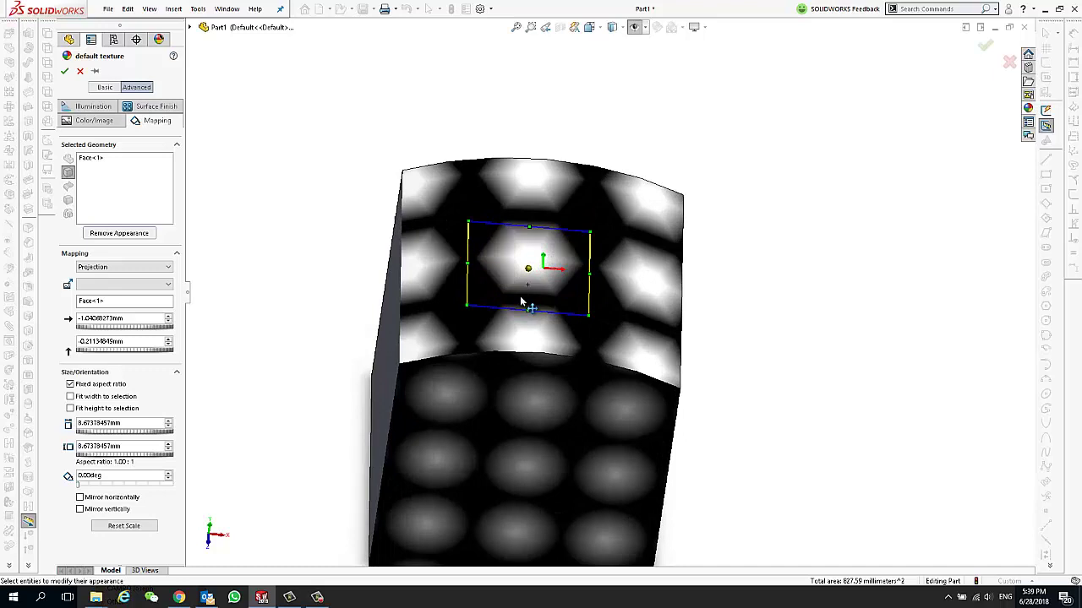
mouse_move(512, 315)
left_mouse_down()
mouse_move(495, 336)
mouse_move(553, 362)
mouse_move(526, 349)
mouse_move(521, 367)
mouse_move(510, 333)
left_mouse_up()
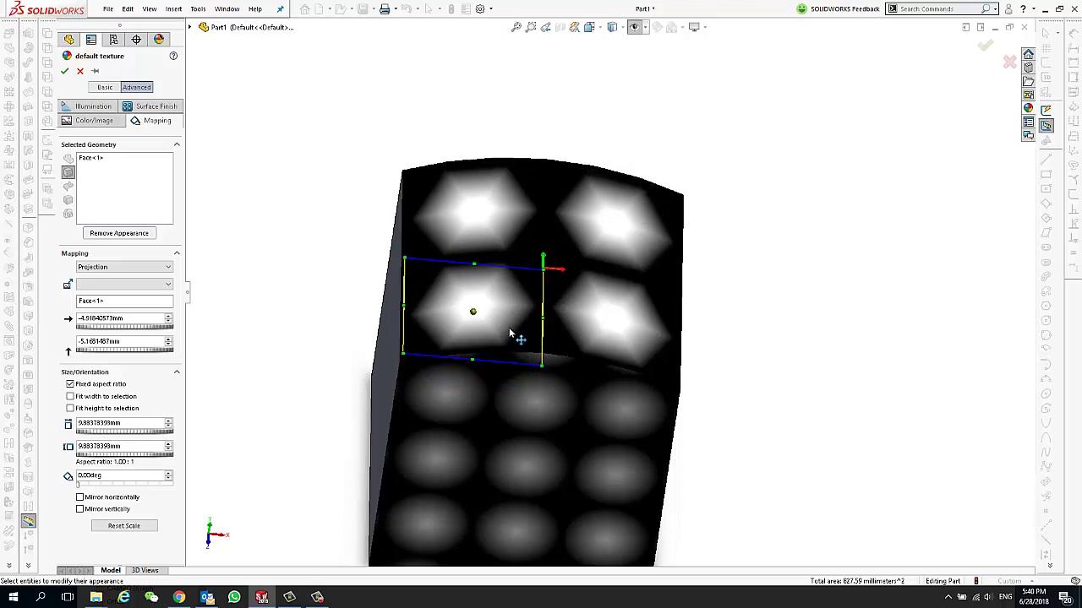
middle_click_drag(601, 403, 487, 462)
left_click_drag(425, 288, 430, 285)
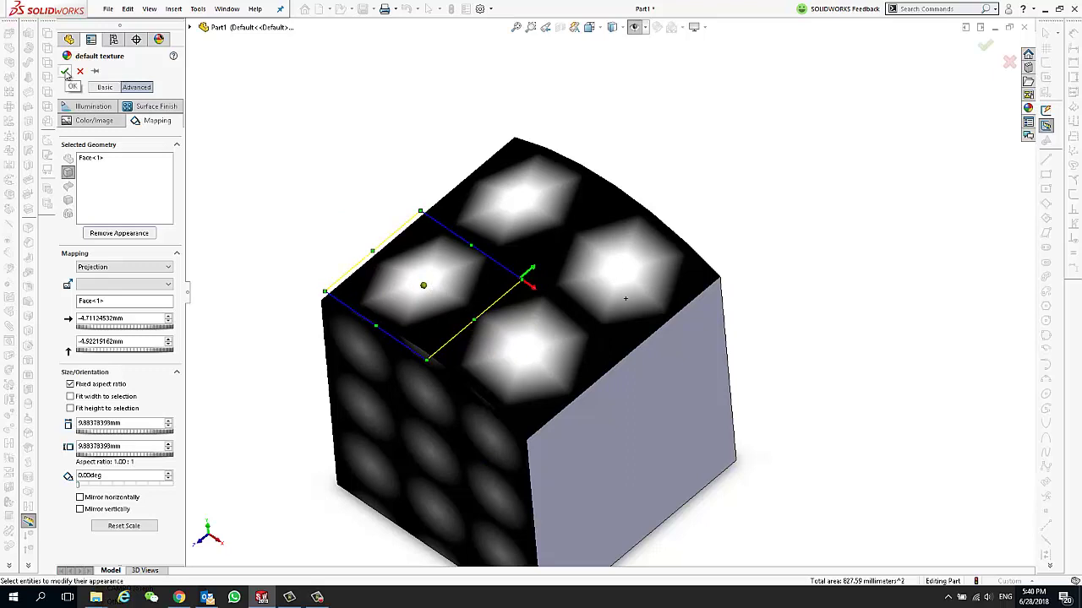
Step: Accept the texture mapping and try starting a 3D texture from the Insert menu
left_click(65, 74)
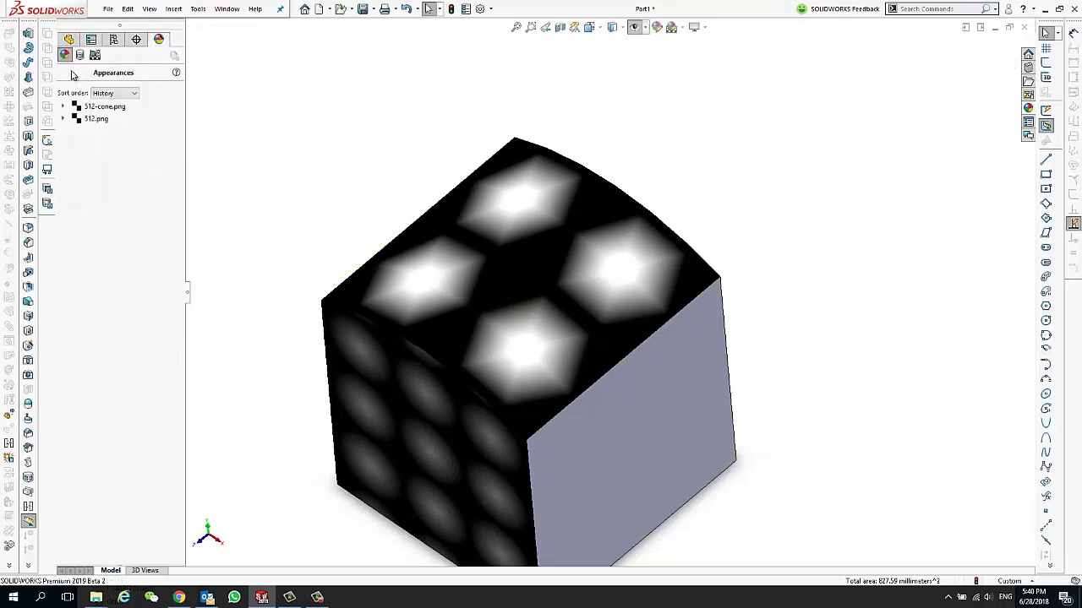
left_click(75, 75)
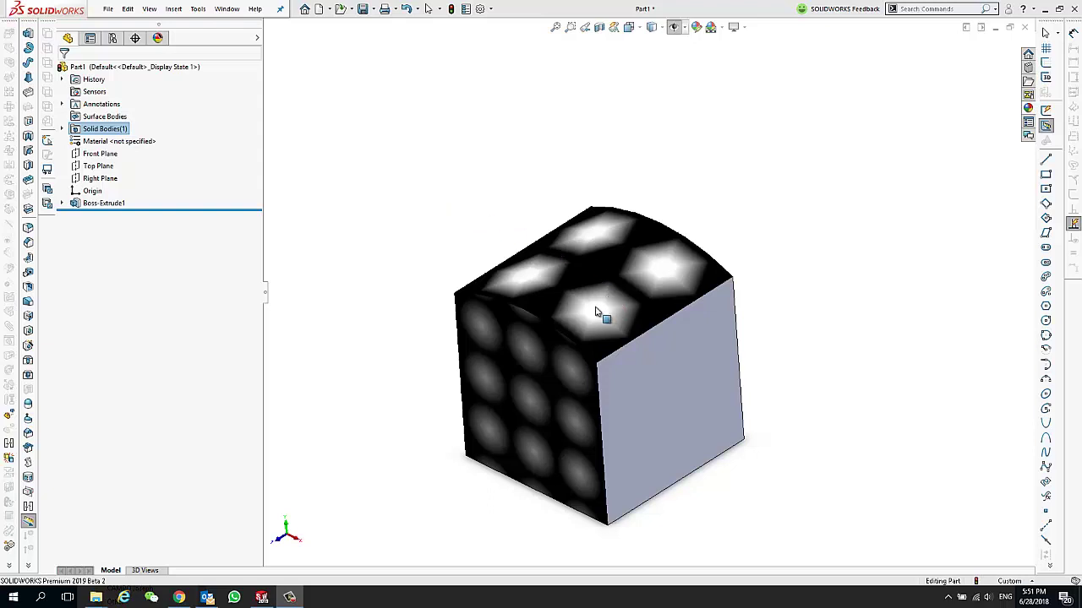
left_click(173, 9)
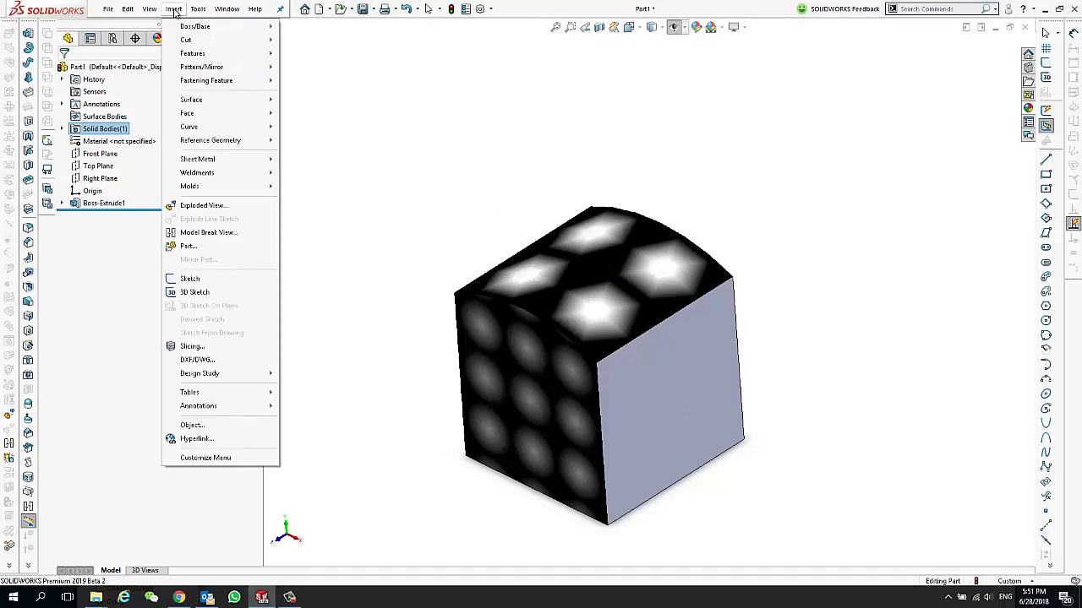
mouse_move(221, 55)
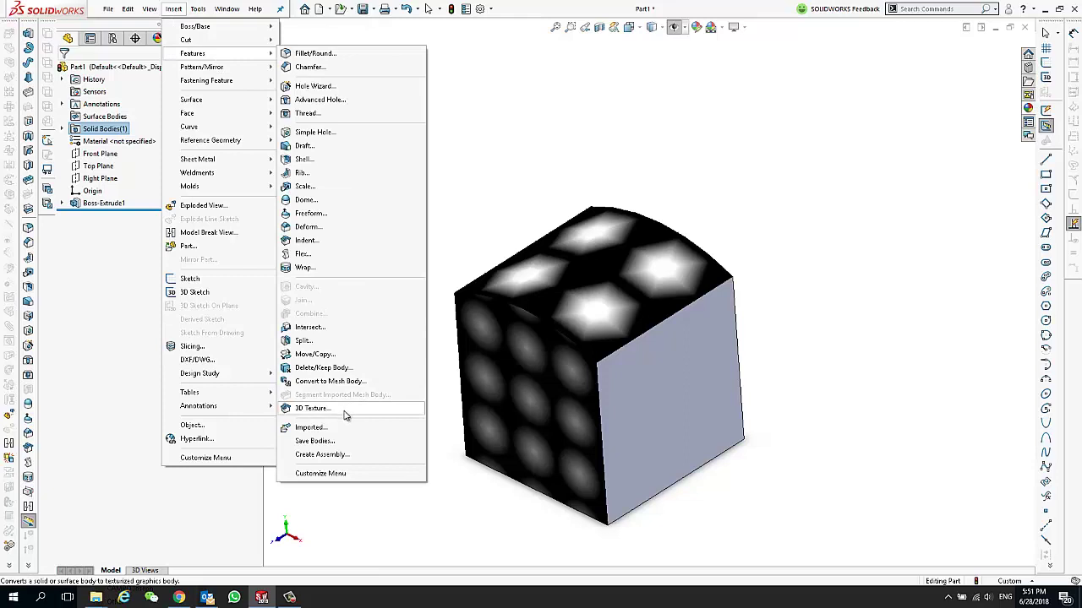
left_click(495, 170)
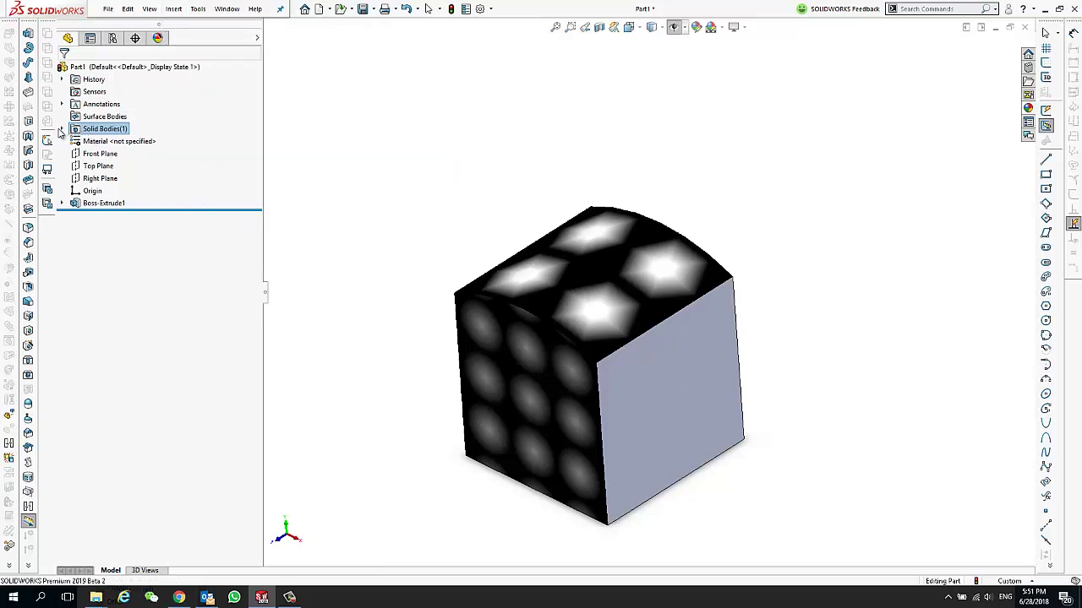
Step: Expand Solid Bodies and right-click the Boss-Extrude1 body for its commands
left_click(60, 129)
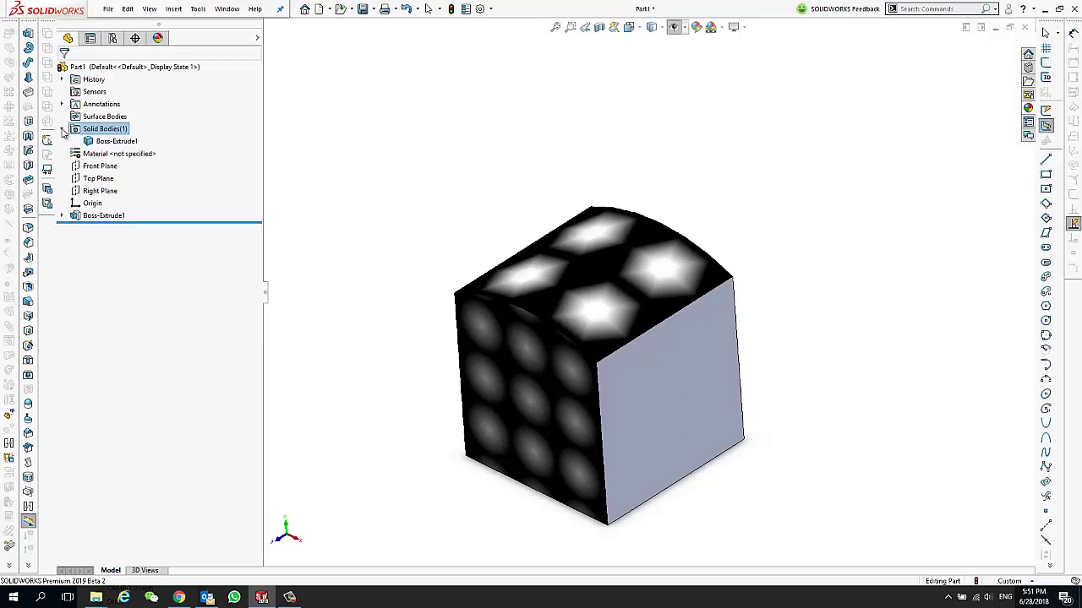
left_click(105, 144)
right_click(105, 144)
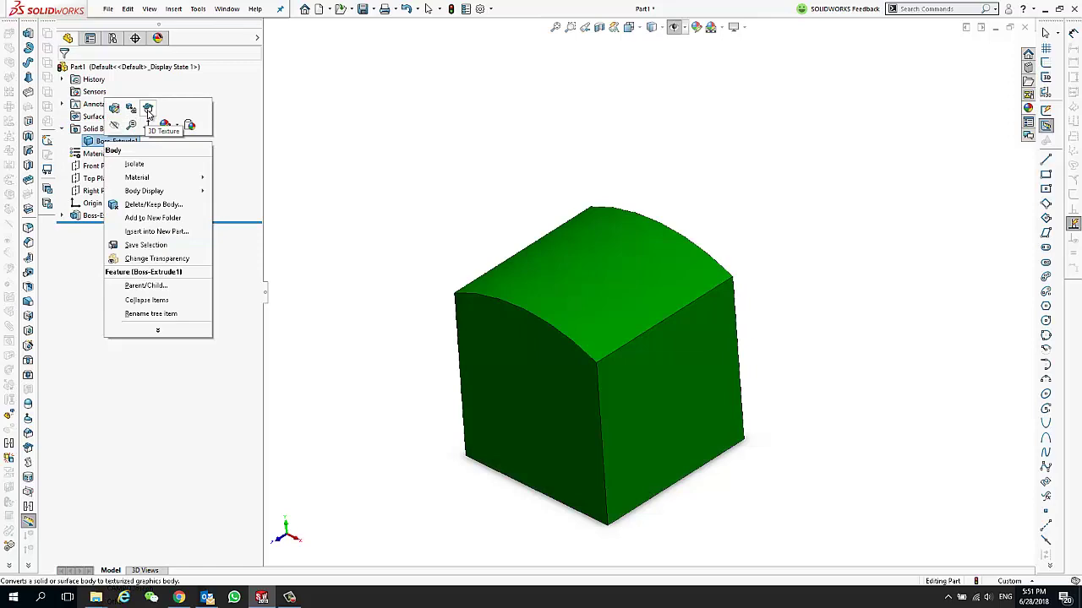
Step: Start a 3D Texture on Boss-Extrude1 and check polyhedron.png for conversion
left_click(148, 112)
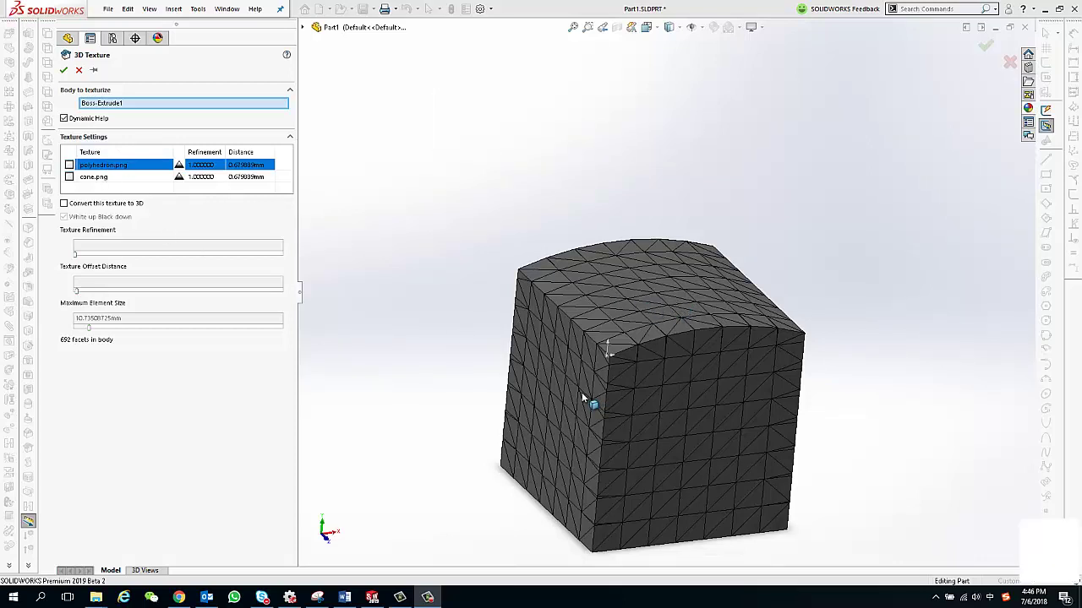
left_click(70, 164)
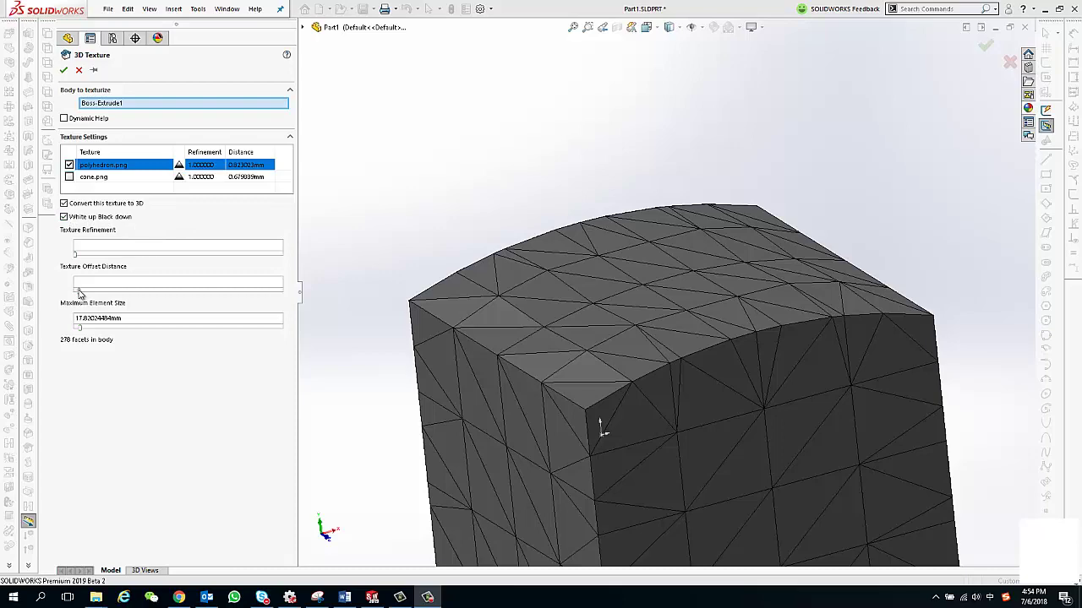
Step: Raise the texture offset, refine the mesh to 1.55826846mm, and keep White up Black down checked
left_click_drag(79, 292, 246, 297)
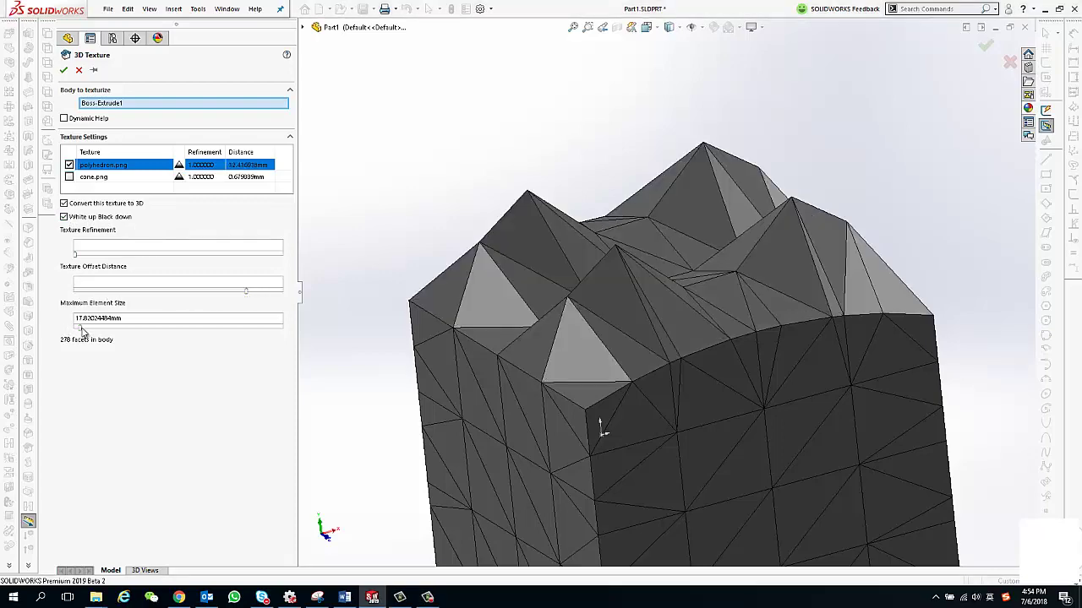
left_click_drag(82, 329, 211, 332)
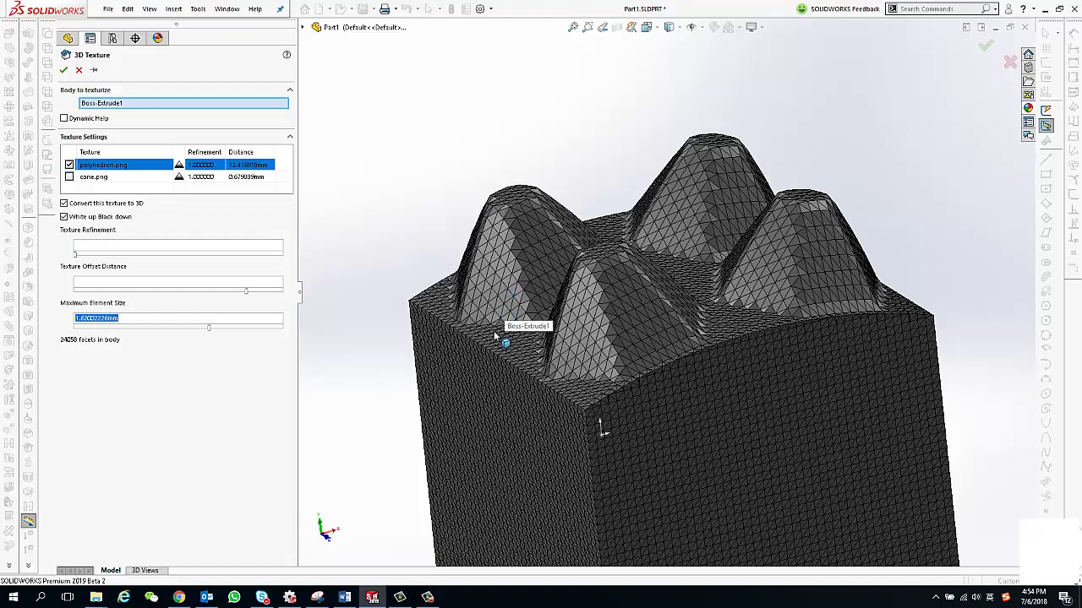
left_click(64, 217)
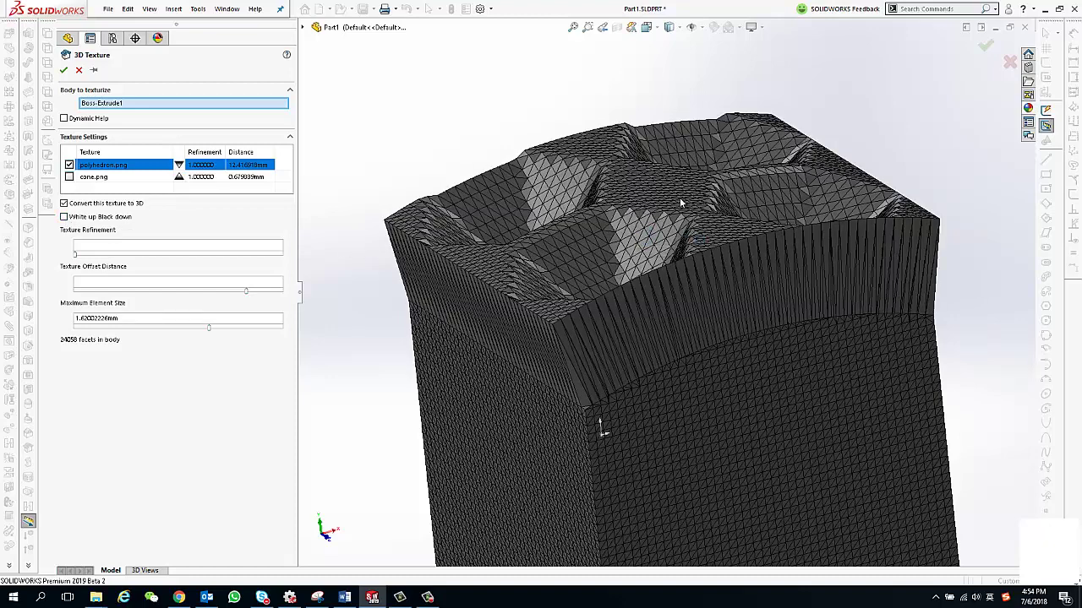
middle_click_drag(615, 302, 627, 431)
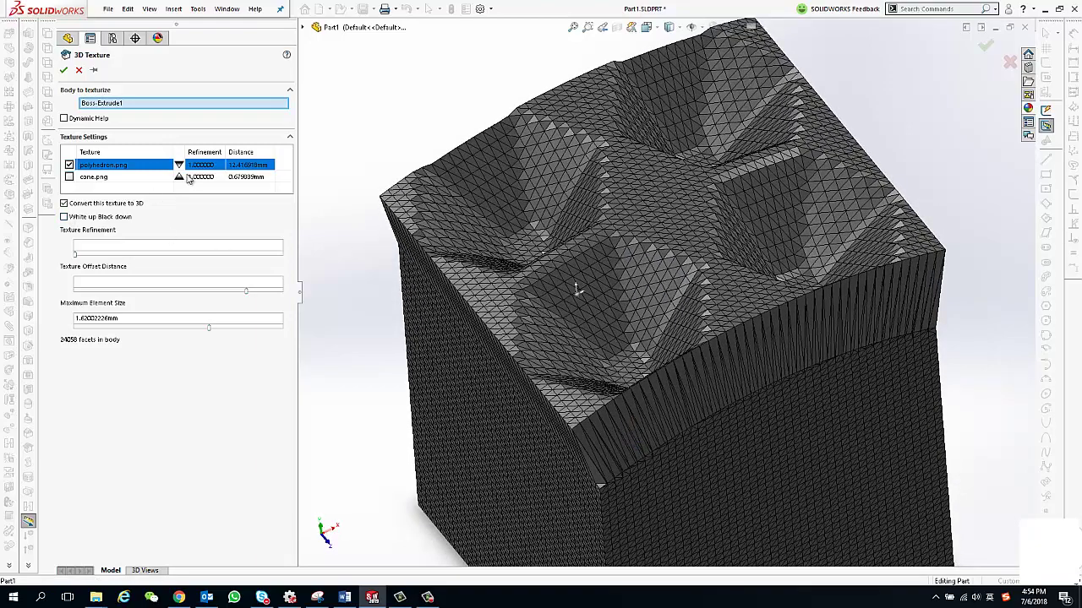
left_click(65, 217)
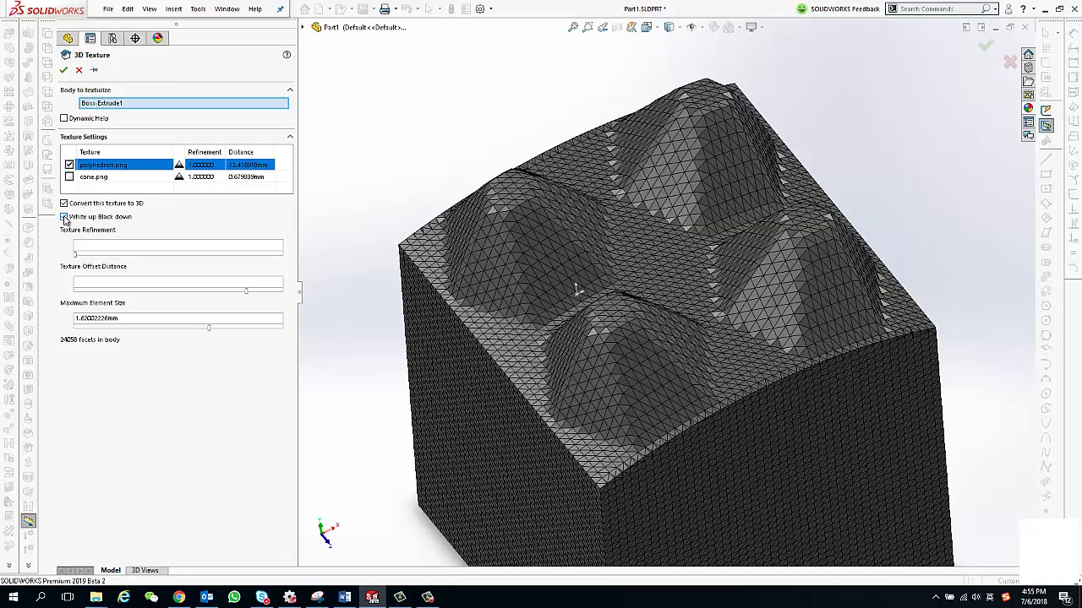
left_click(64, 217)
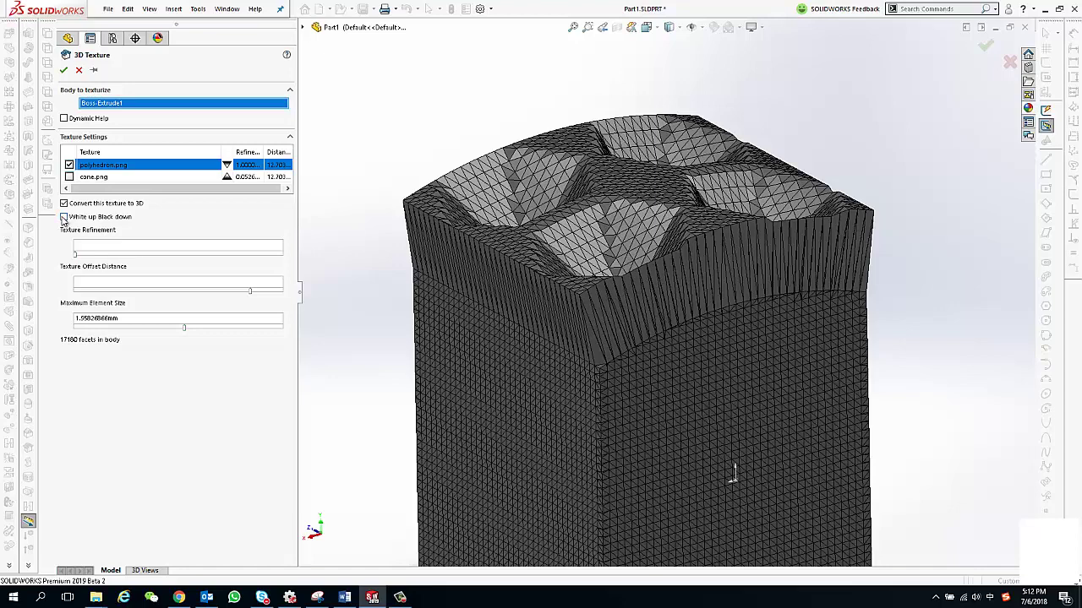
left_click(63, 217)
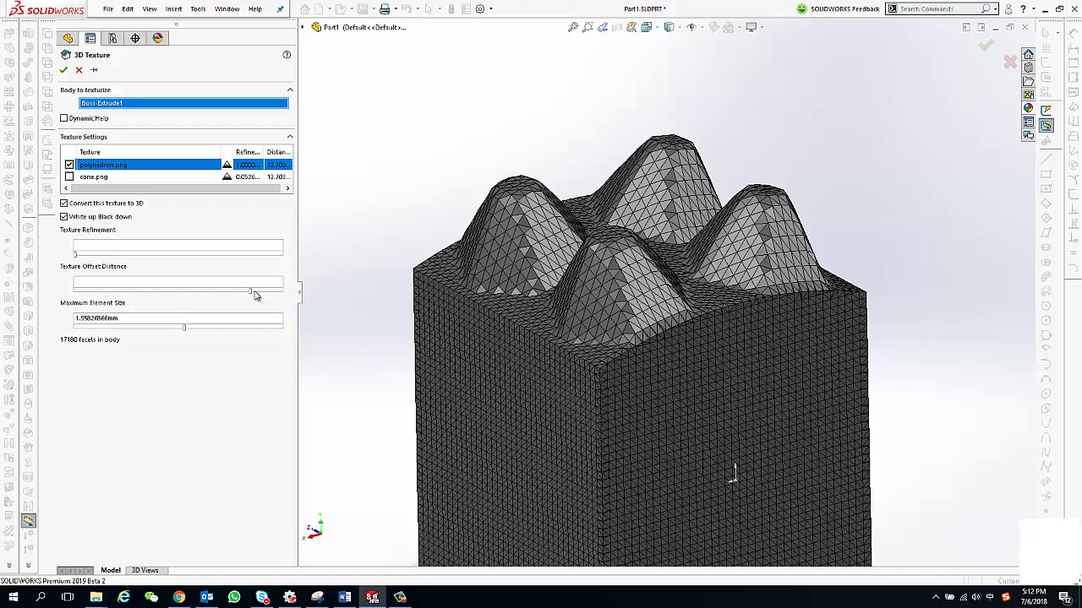
Step: Adjust the Texture Offset Distance slightly, keeping four tall polyhedron peaks on the top
mouse_move(250, 295)
left_mouse_down()
mouse_move(127, 297)
mouse_move(268, 300)
left_mouse_up()
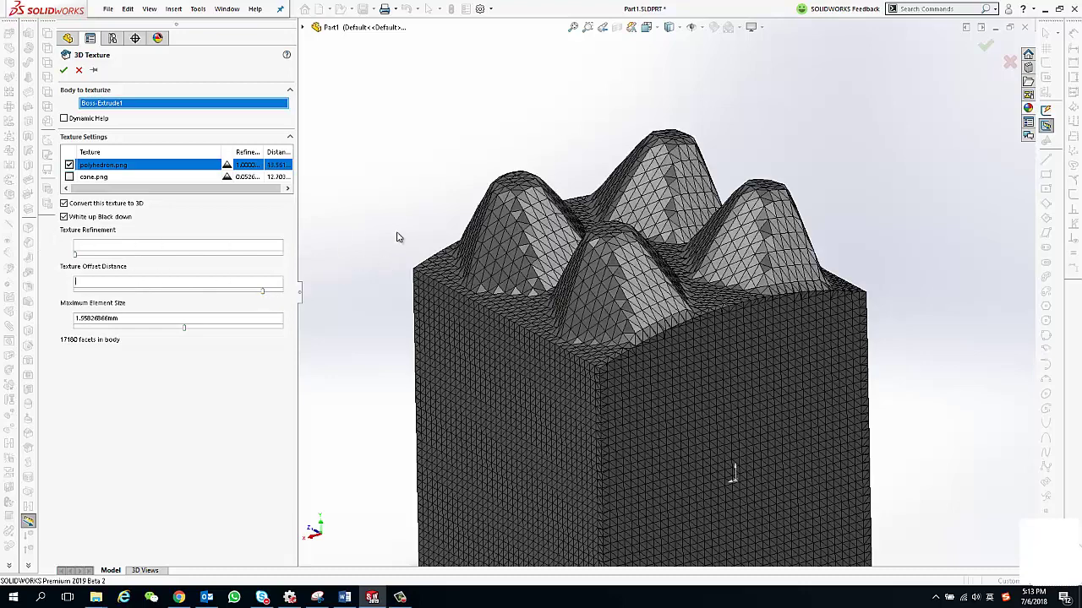
scroll(575, 233, "down", 2)
scroll(568, 225, "down", 1)
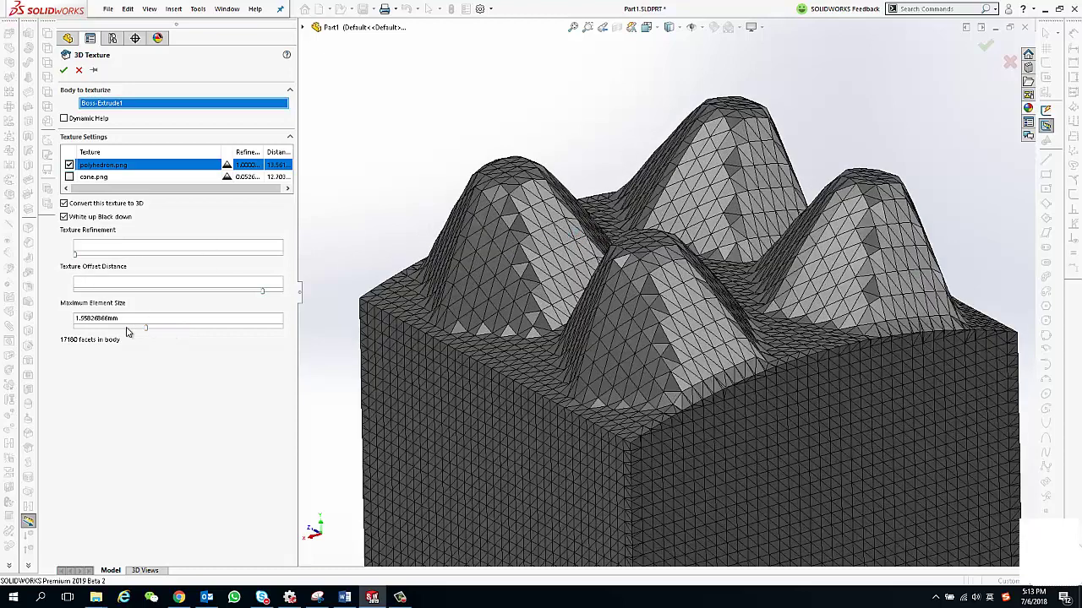
Step: Raise Texture Refinement and shrink Maximum Element Size to about 1.23 mm, giving 75314 facets
left_click(83, 329)
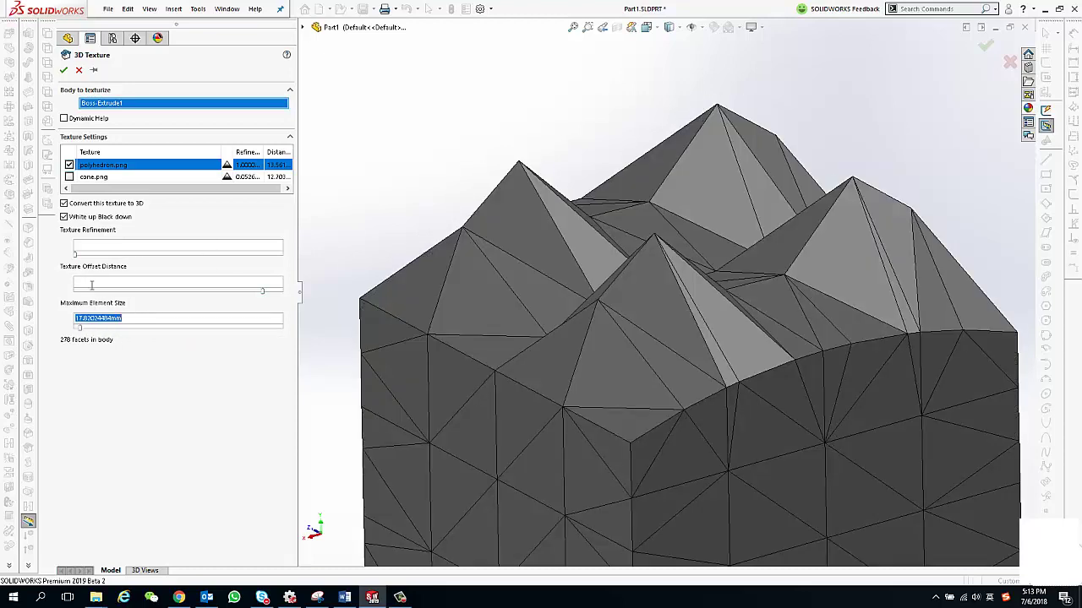
left_click_drag(75, 254, 229, 254)
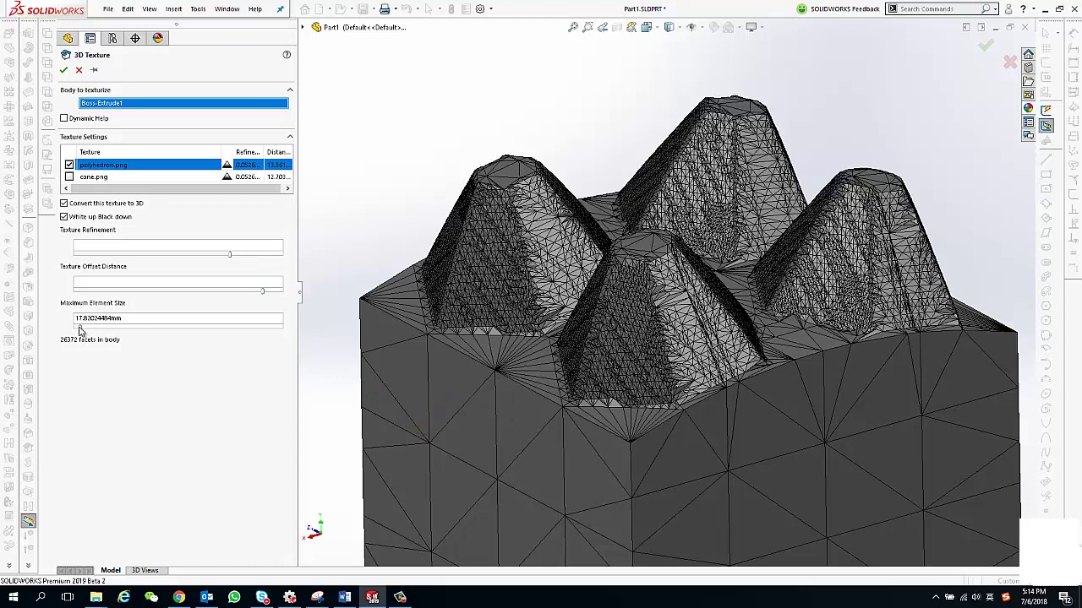
left_click_drag(79, 327, 144, 327)
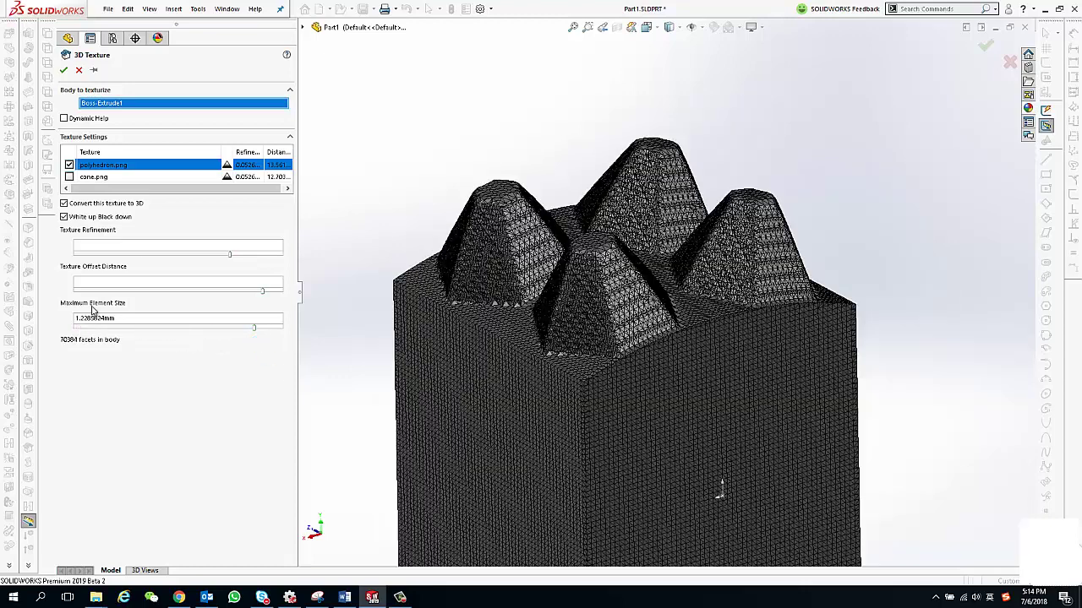
scroll(717, 346, "up", 3)
scroll(714, 345, "down", 8)
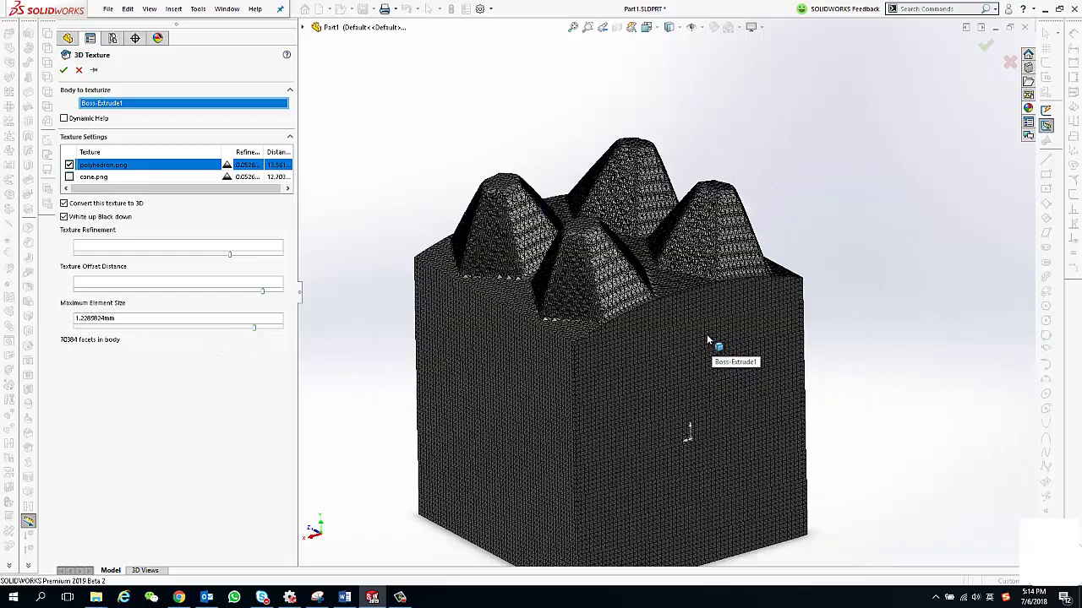
scroll(636, 164, "down", 3)
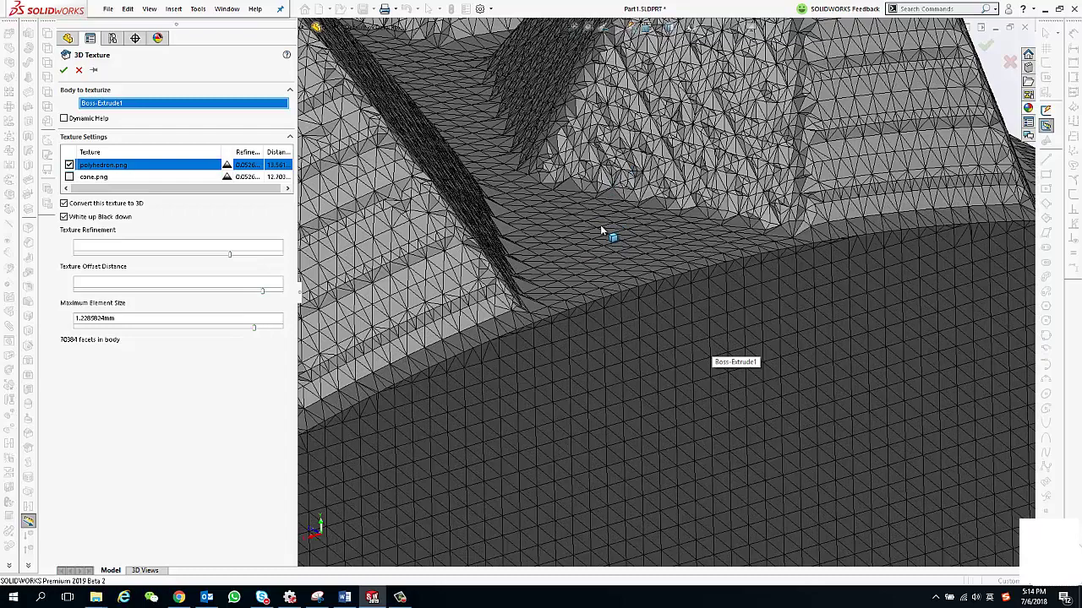
scroll(744, 135, "up", 3)
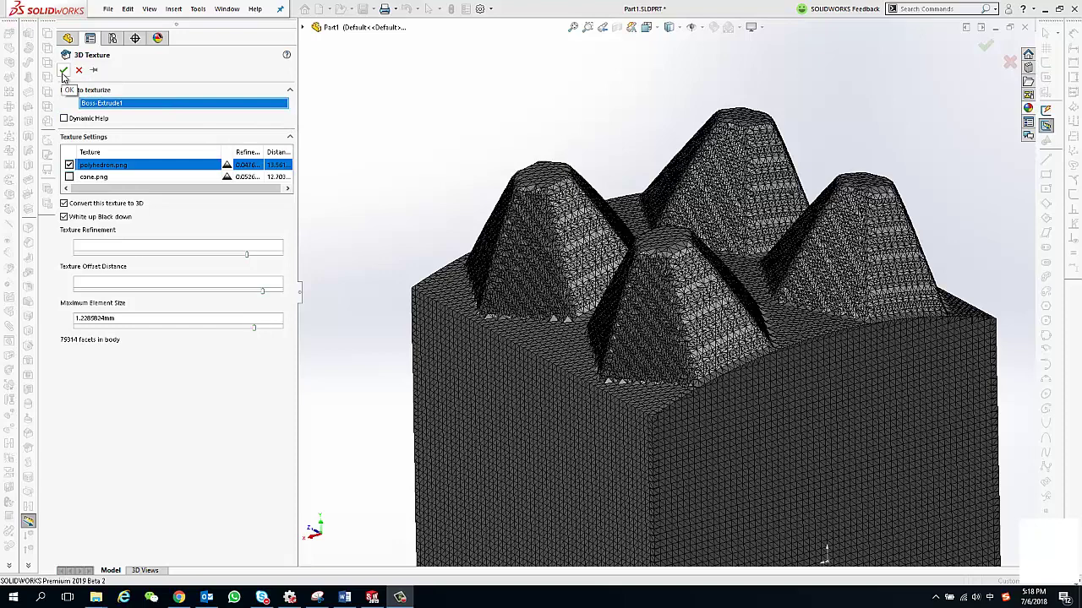
Step: Accept the 3D Texture as a graphic body and switch the display style to Shaded
left_click(63, 71)
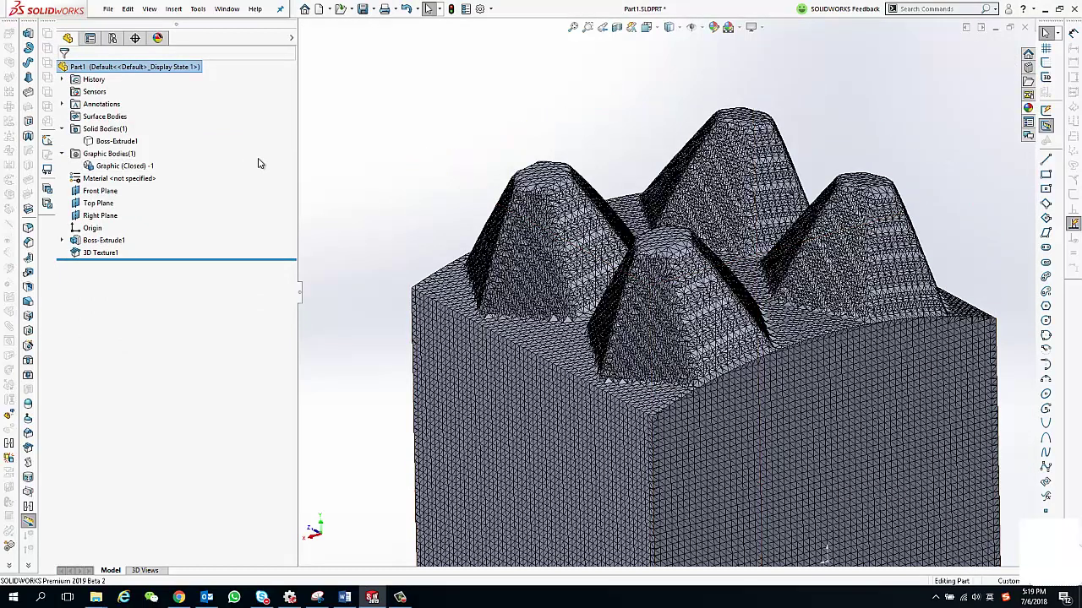
left_click(676, 31)
left_click(672, 58)
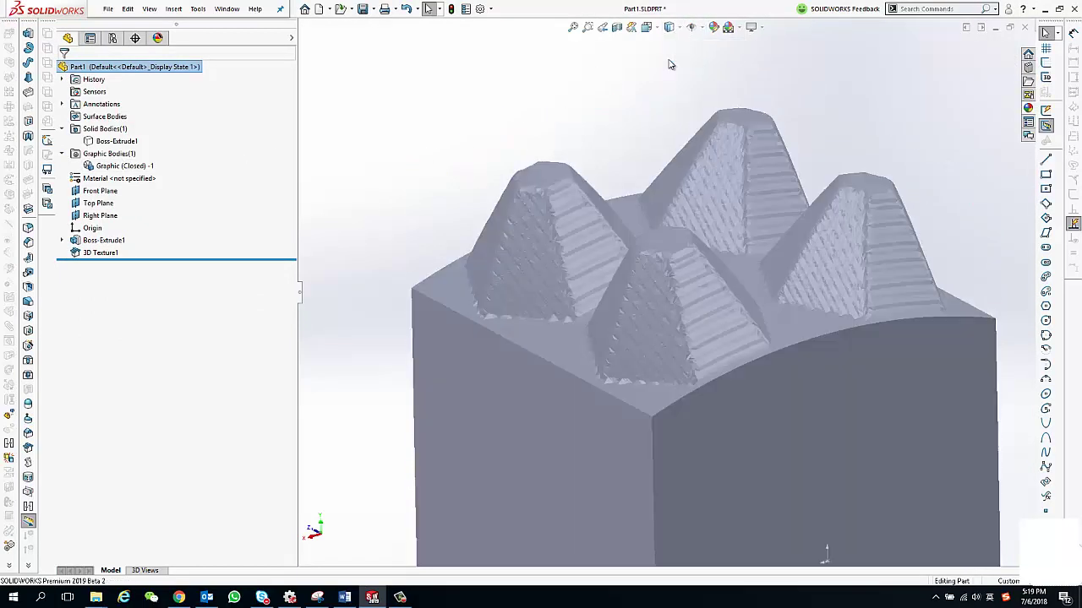